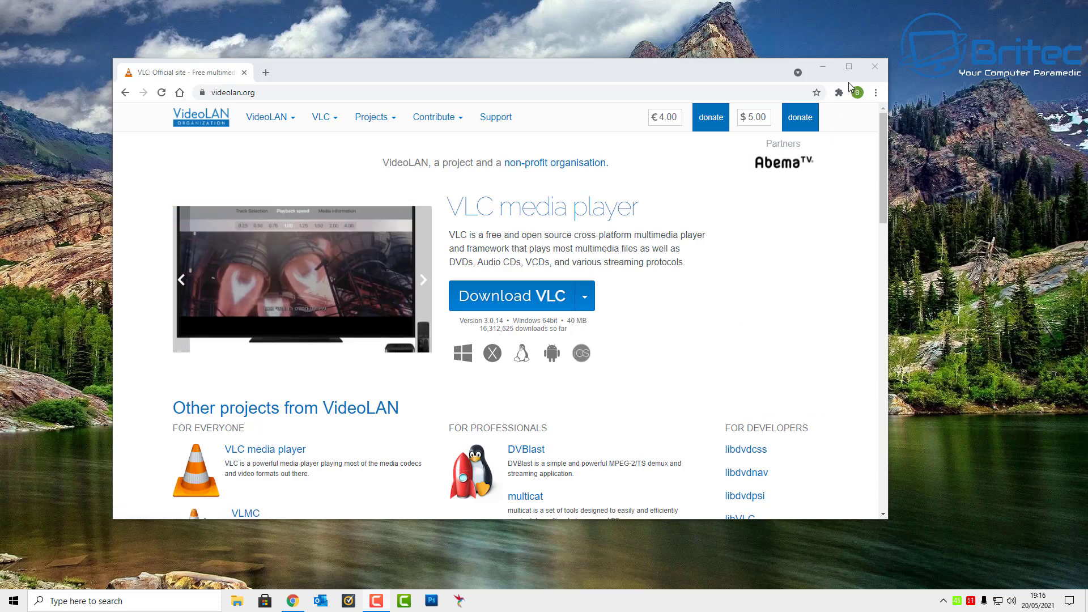
Close the browser window and launch VLC media player.
{"action": "left_click", "coordinate": [875, 68]}
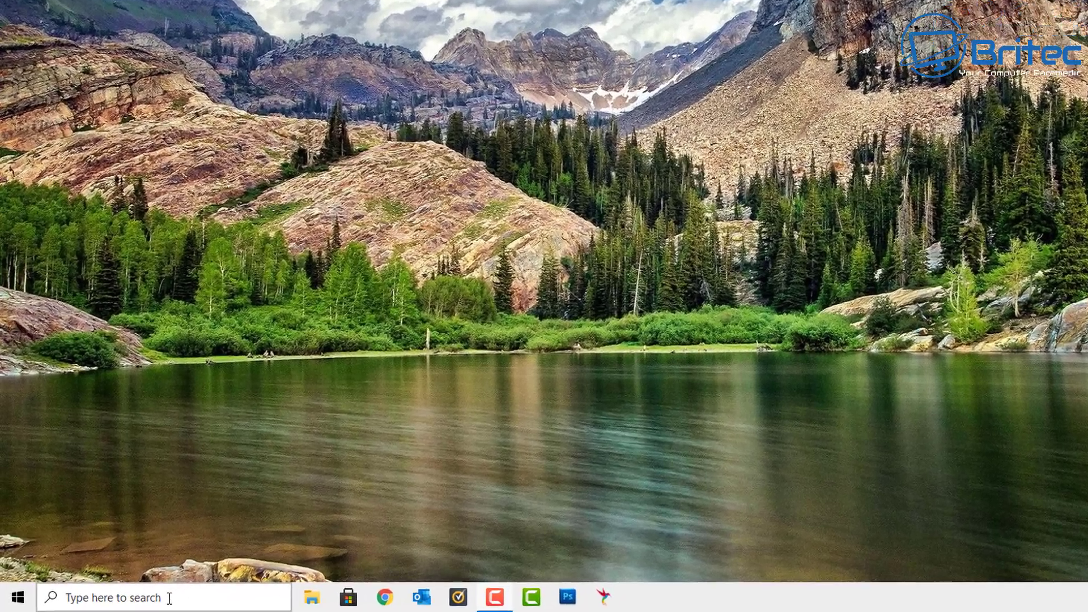
{"action": "left_click", "coordinate": [132, 602]}
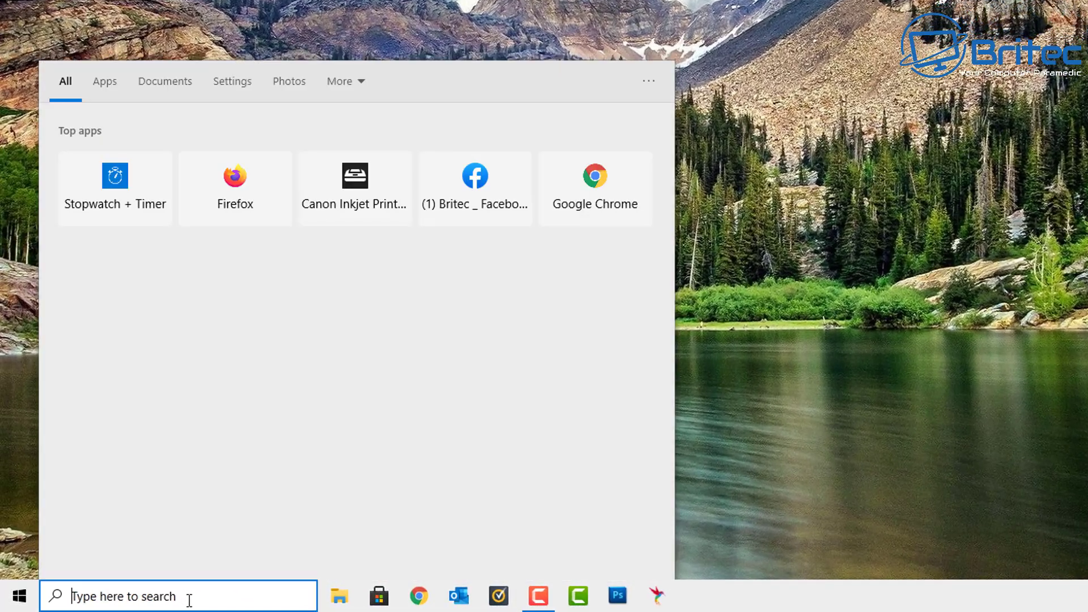
{"action": "type", "text": "vlc"}
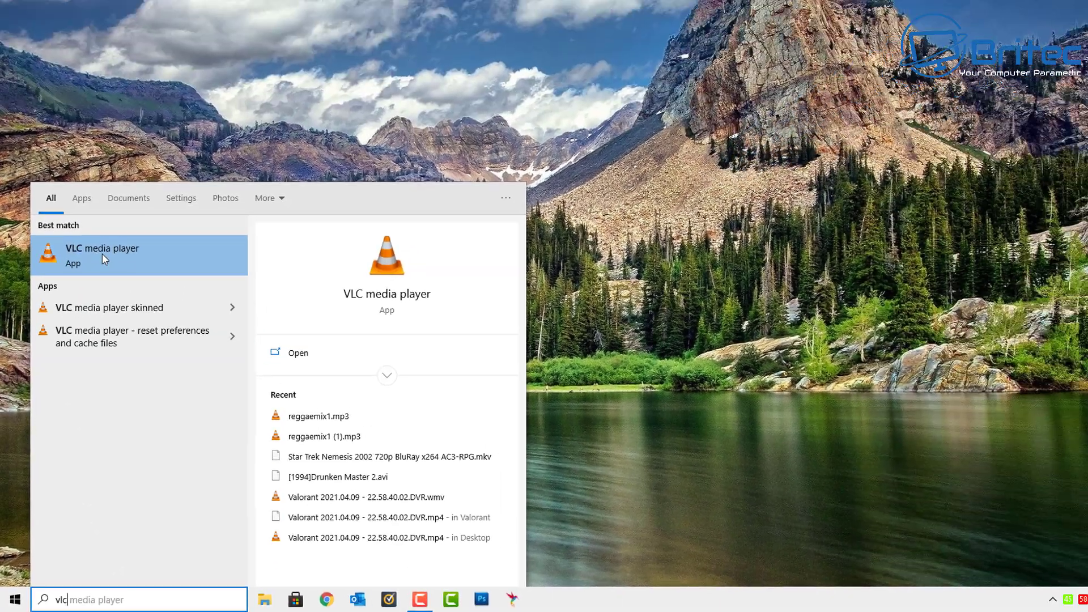
{"action": "left_click", "coordinate": [133, 155]}
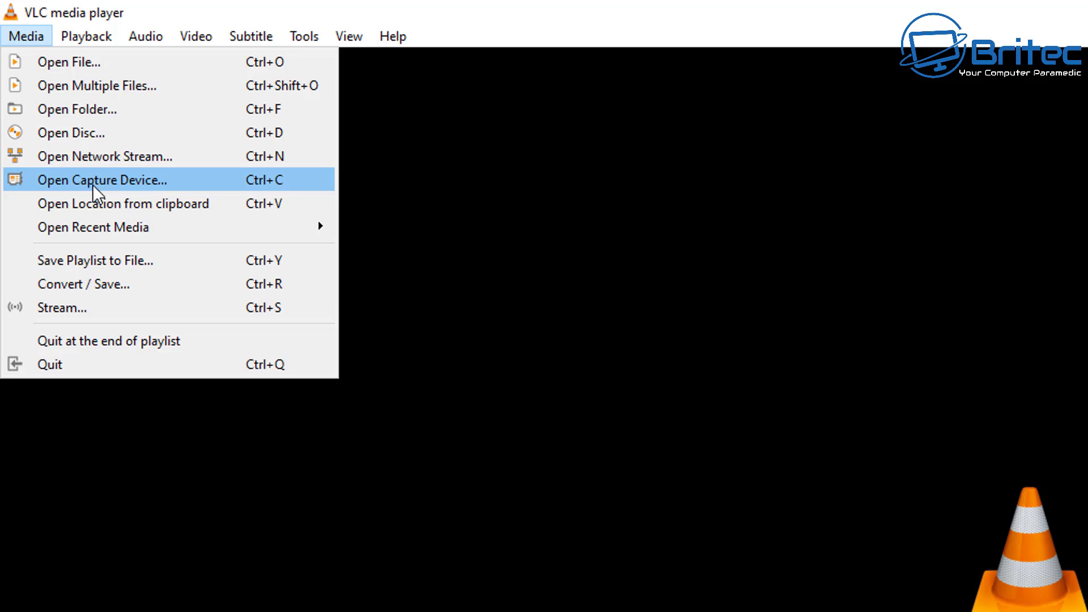
Set up a DirectShow capture from HD Pro Webcam C920 with Analogue 1 + 2 (Focusrite Usb Audio) sound and a 1920x1080 video size.
{"action": "left_click", "coordinate": [93, 184]}
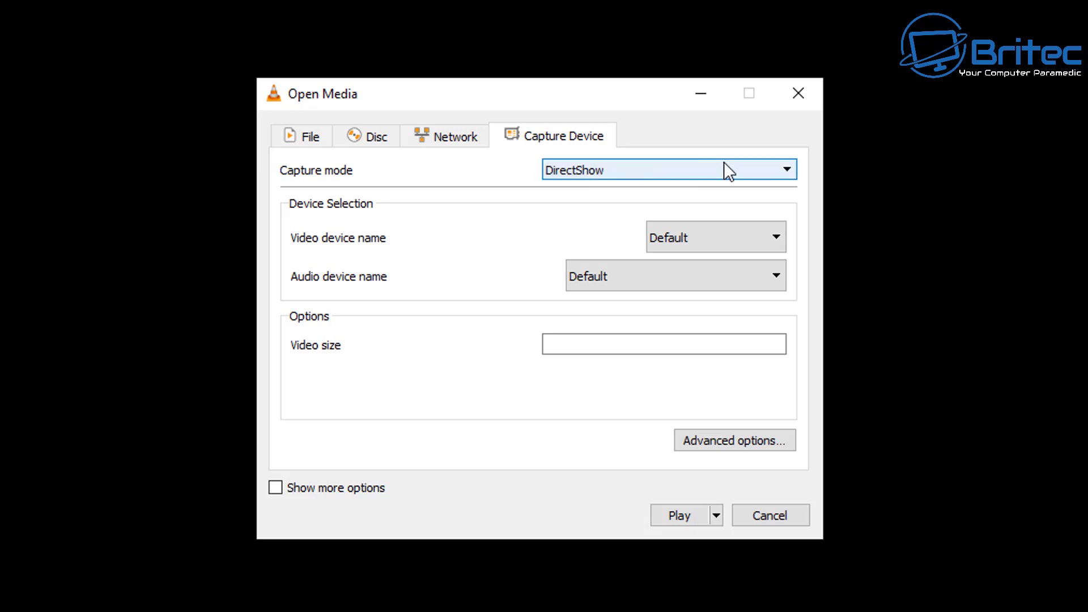
{"action": "left_click", "coordinate": [788, 171]}
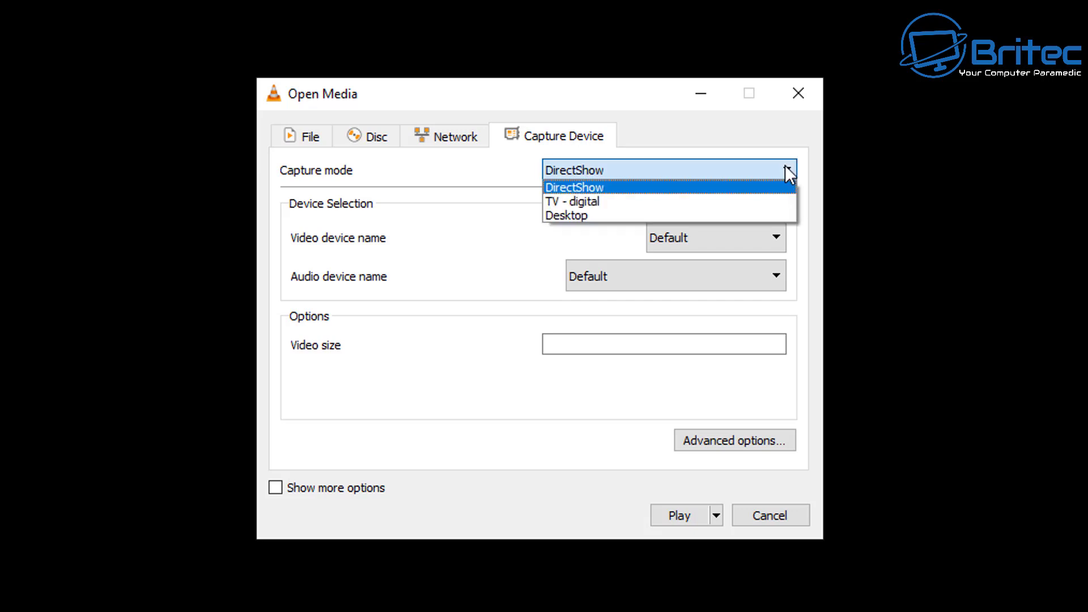
{"action": "left_click", "coordinate": [786, 169]}
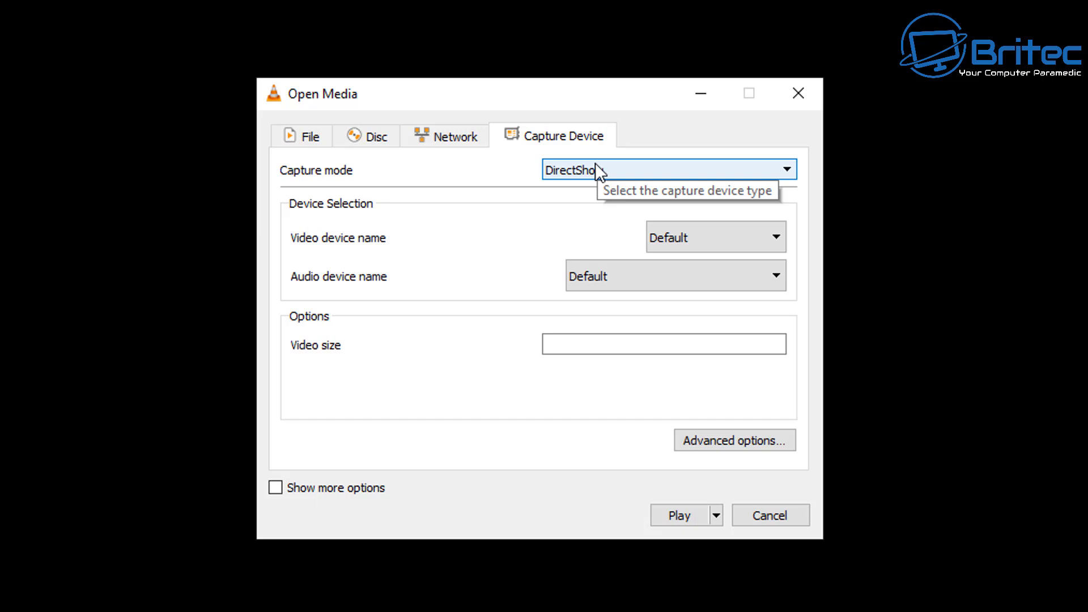
{"action": "left_click", "coordinate": [779, 237]}
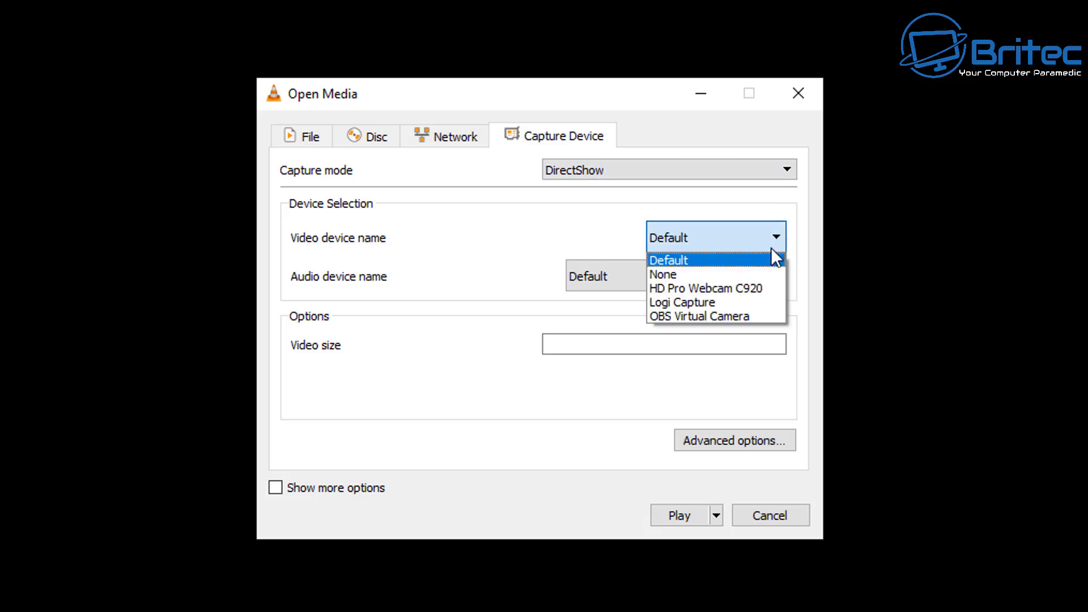
{"action": "left_click", "coordinate": [757, 288]}
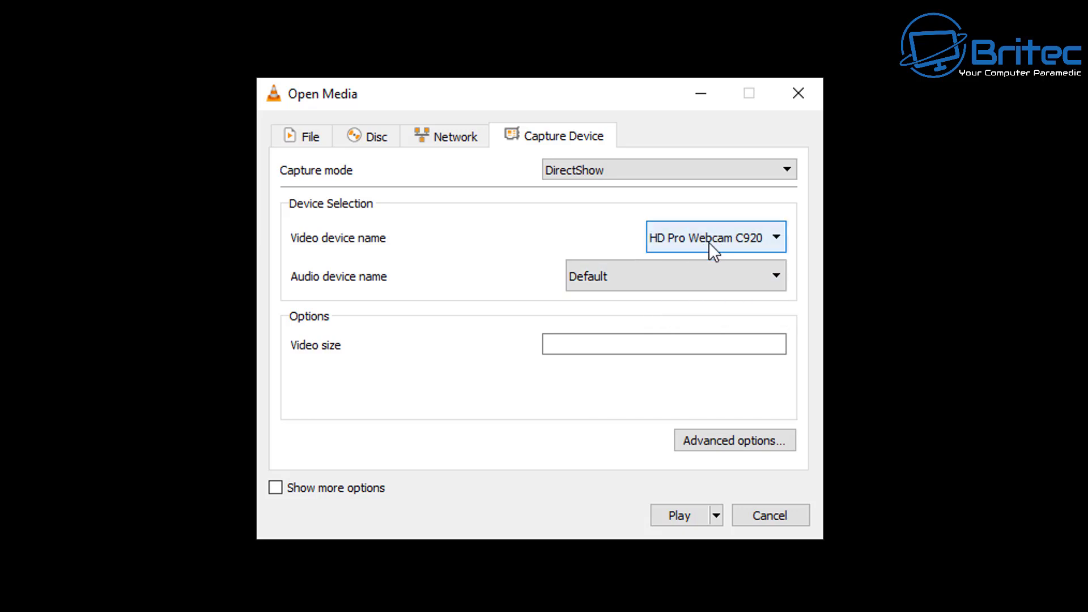
{"action": "left_click", "coordinate": [755, 275]}
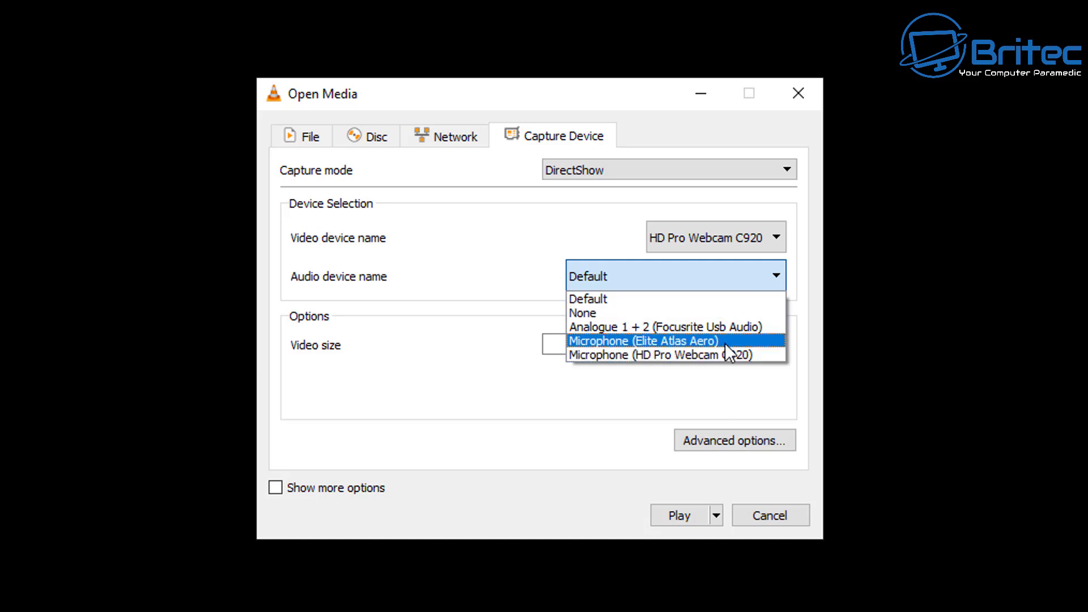
{"action": "left_click", "coordinate": [731, 327]}
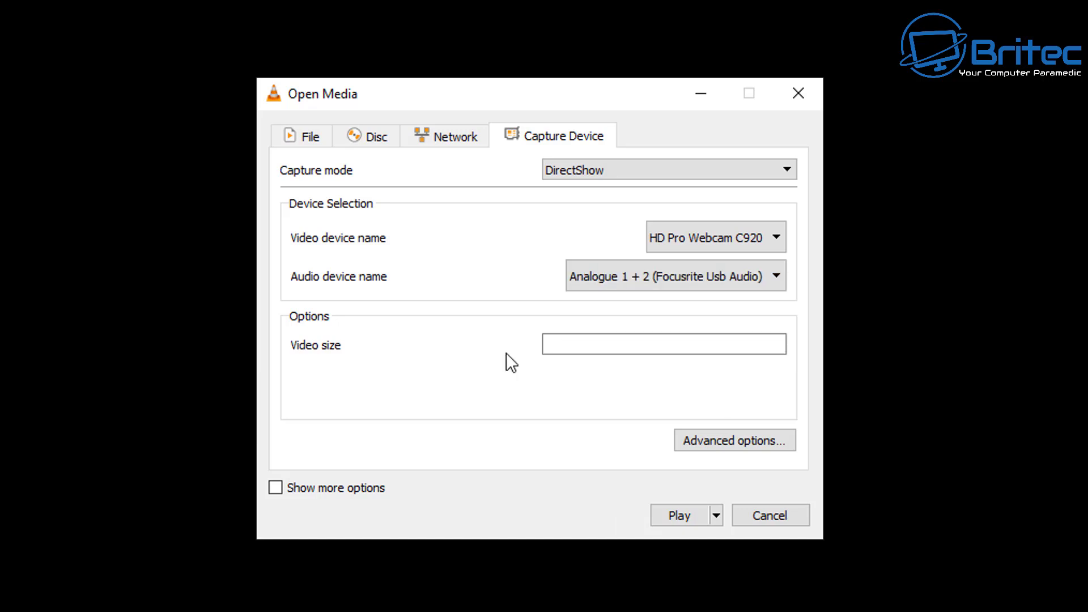
{"action": "left_click", "coordinate": [581, 347]}
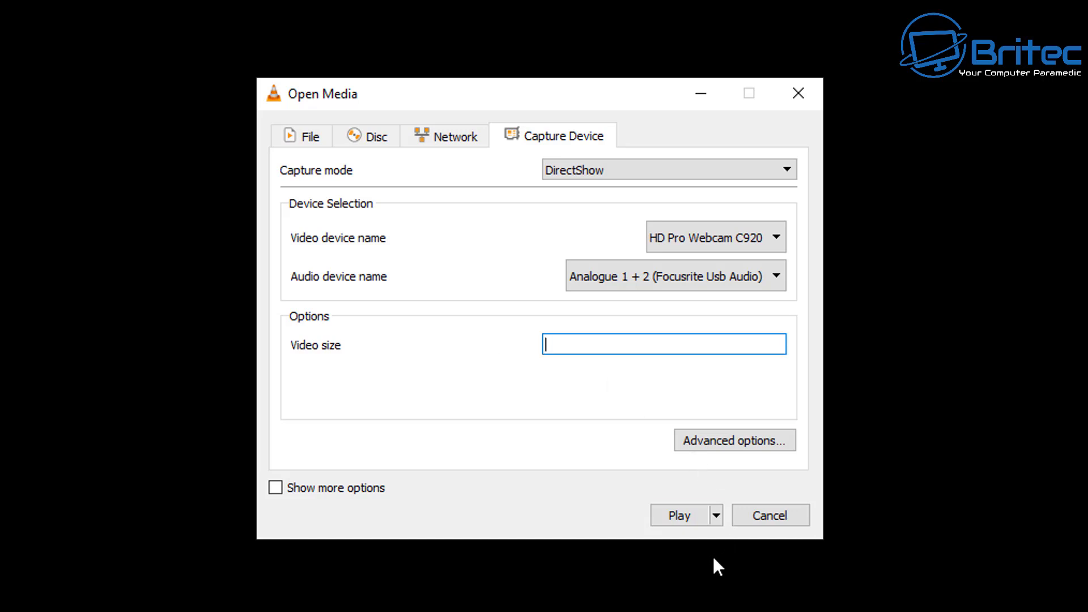
{"action": "type", "text": "1920x1080"}
Set the capture's picture aspect ratio to 16:9 and video input frame rate to 30, and start playing the webcam feed.
{"action": "left_click", "coordinate": [732, 443]}
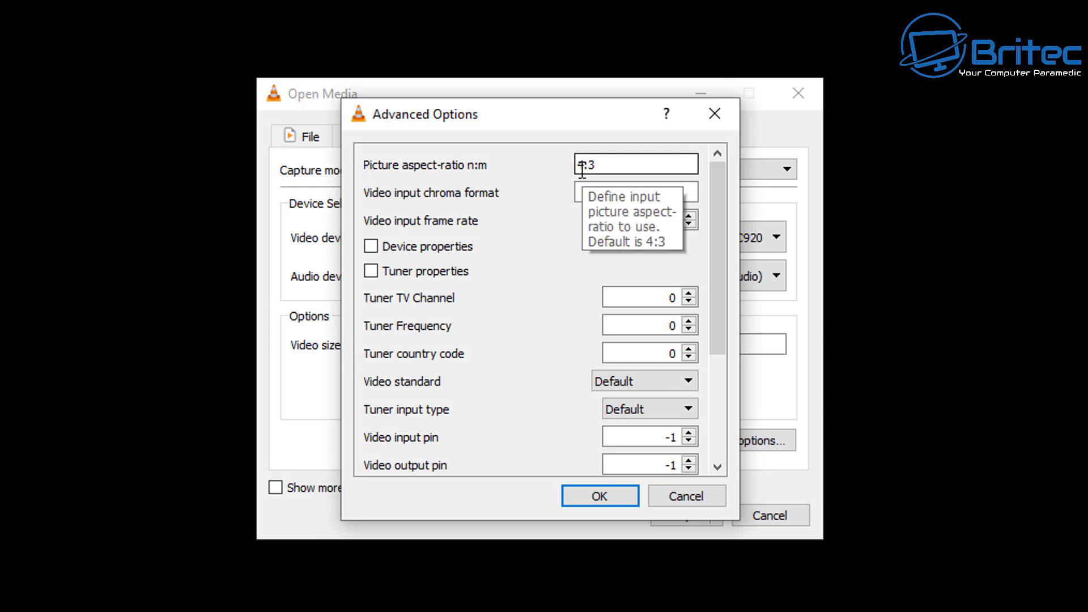
{"action": "left_click_drag", "start_coordinate": [602, 163], "coordinate": [560, 185]}
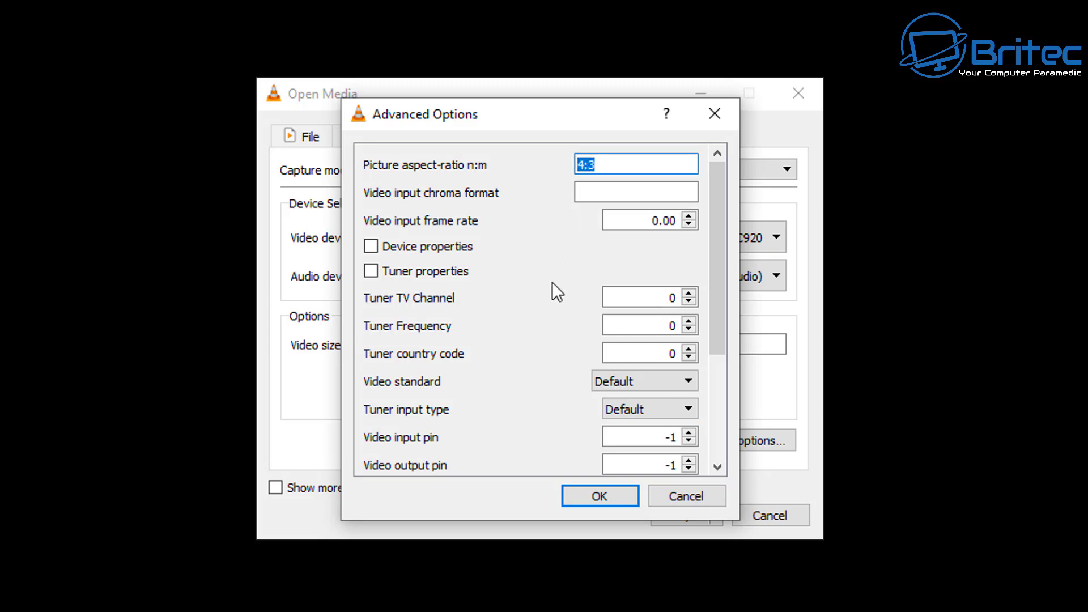
{"action": "type", "text": "16:9"}
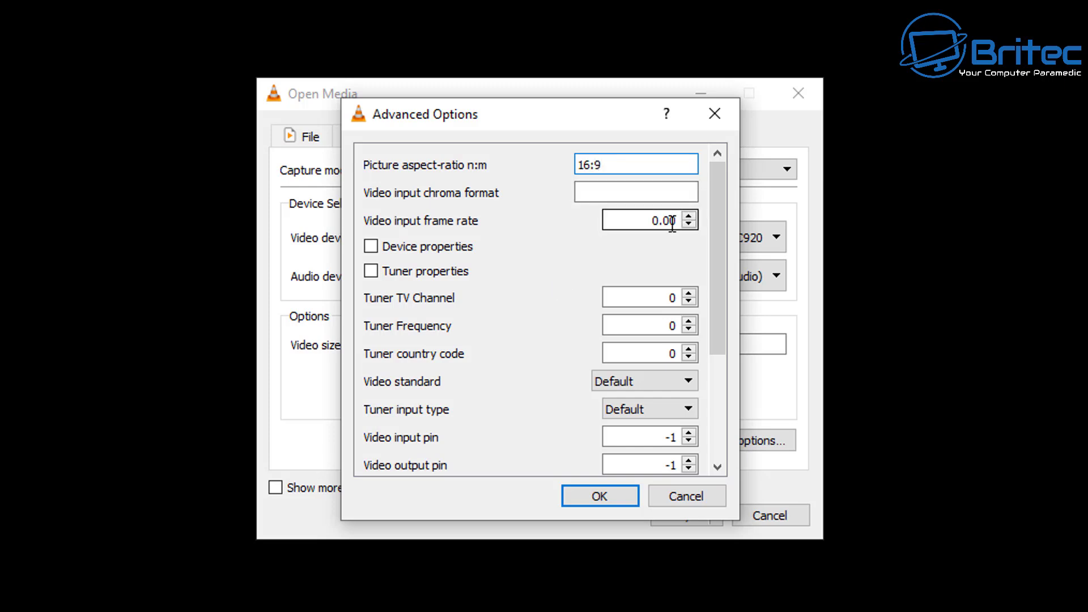
{"action": "double_click", "coordinate": [639, 221]}
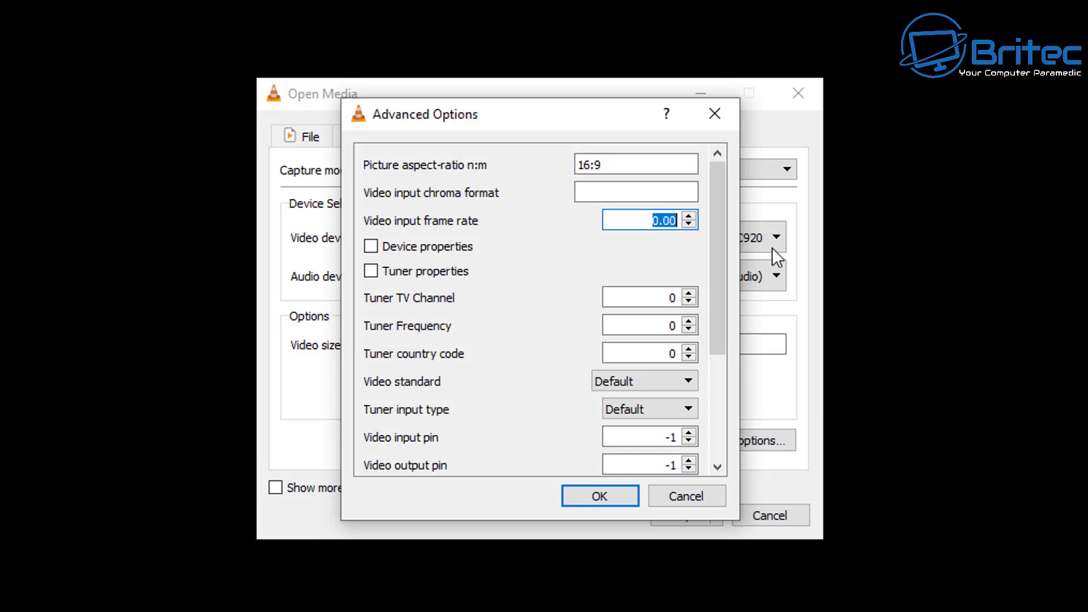
{"action": "type", "text": "30"}
{"action": "mouse_move", "coordinate": [720, 291]}
{"action": "left_mouse_down"}
{"action": "mouse_move", "coordinate": [723, 407]}
{"action": "mouse_move", "coordinate": [721, 286]}
{"action": "left_mouse_up"}
{"action": "left_click", "coordinate": [602, 498]}
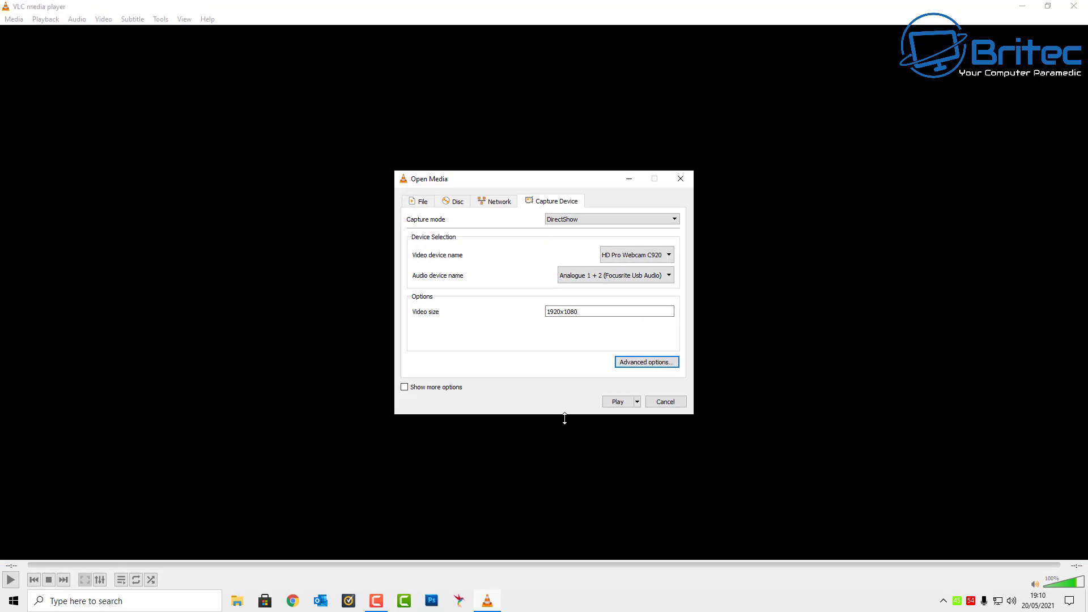
{"action": "left_click", "coordinate": [618, 402]}
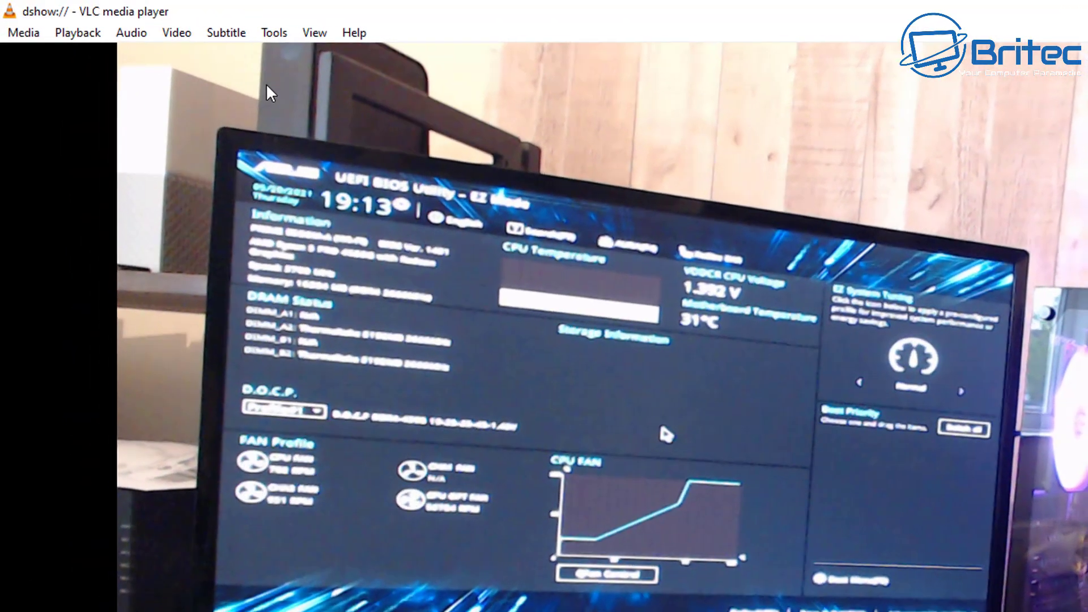
Show the Advanced Controls in the player window.
{"action": "left_click", "coordinate": [279, 38]}
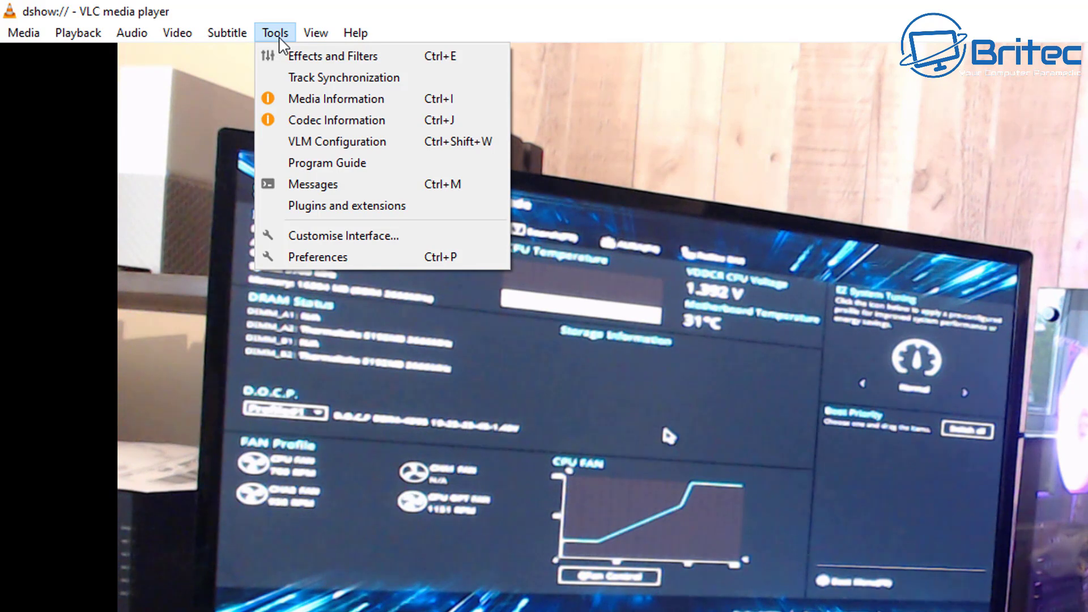
{"action": "mouse_move", "coordinate": [315, 37]}
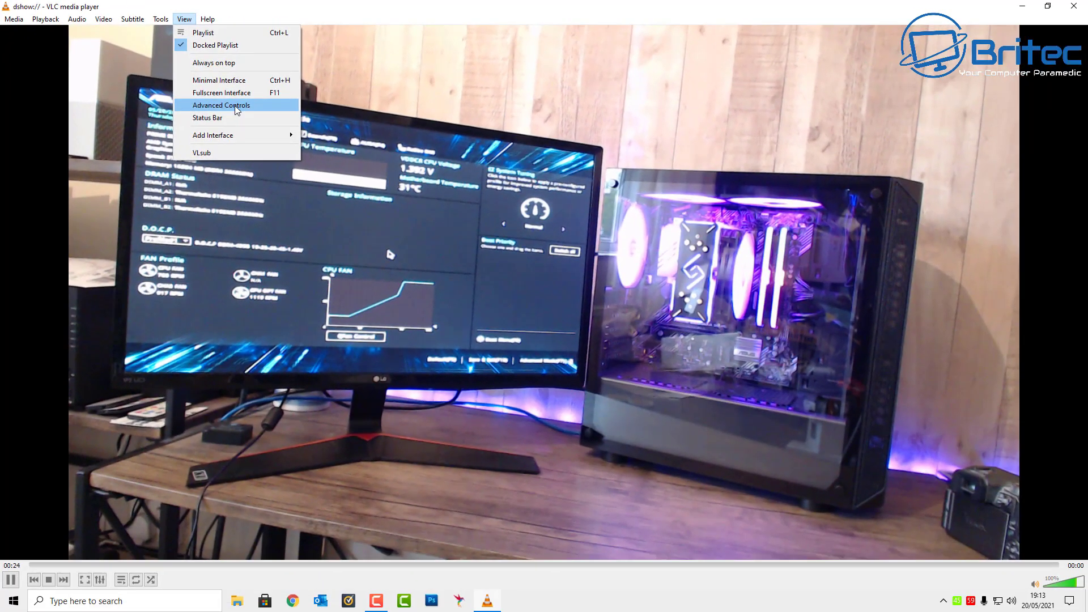
{"action": "left_click", "coordinate": [234, 106]}
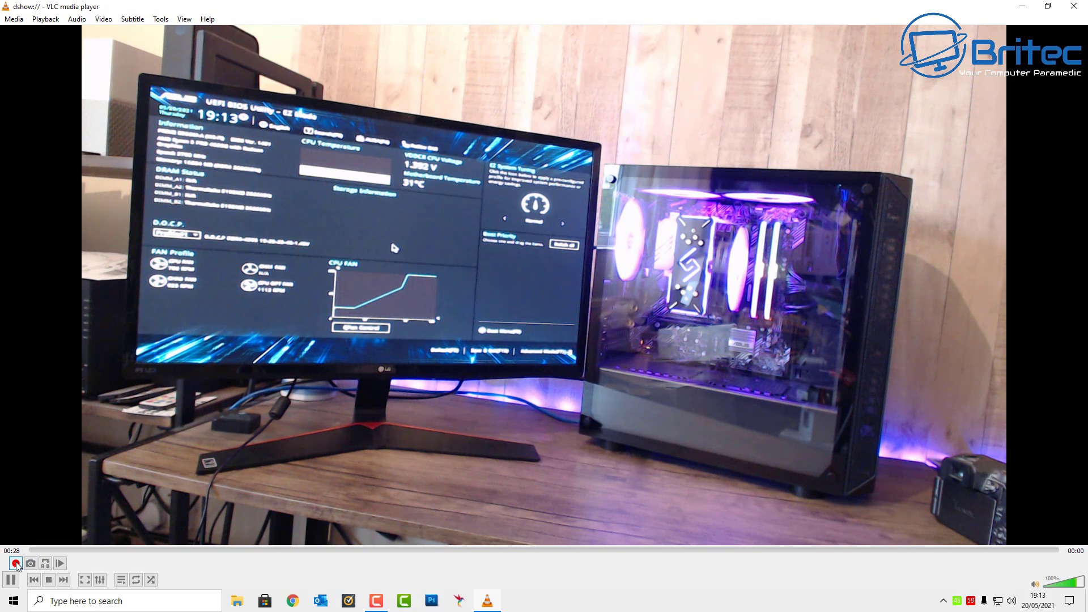
Take a snapshot of the webcam feed and record a short clip of it.
{"action": "left_click", "coordinate": [31, 564]}
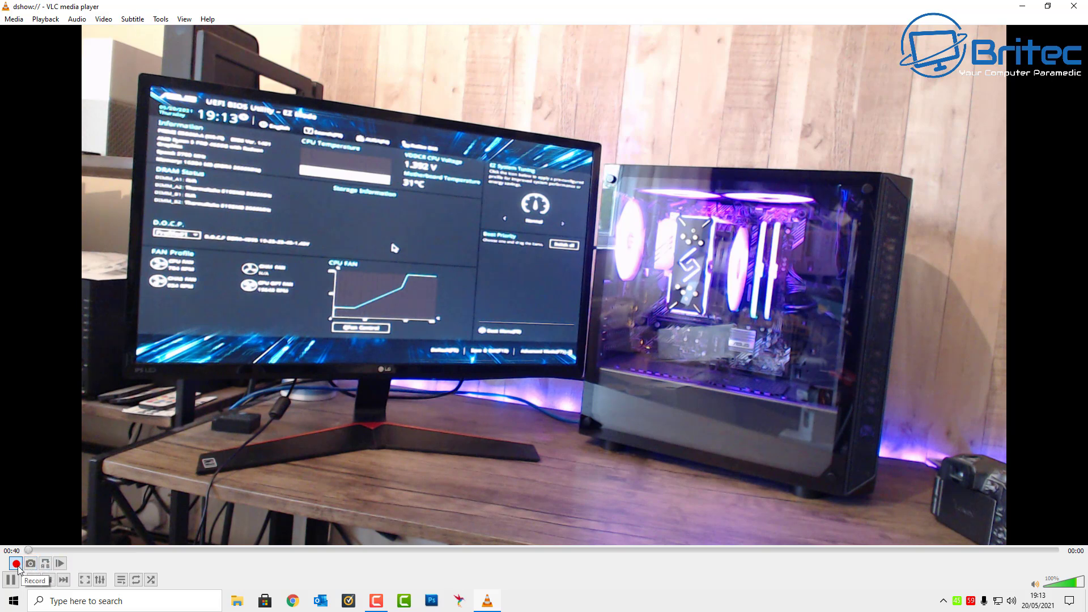
{"action": "left_click", "coordinate": [16, 564]}
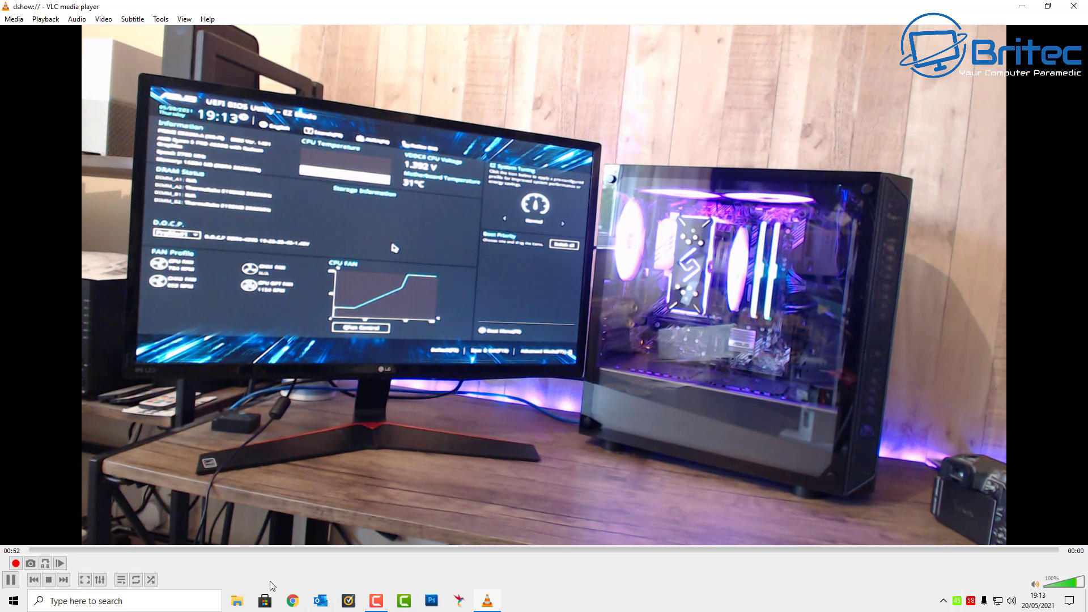
{"action": "left_click", "coordinate": [62, 580]}
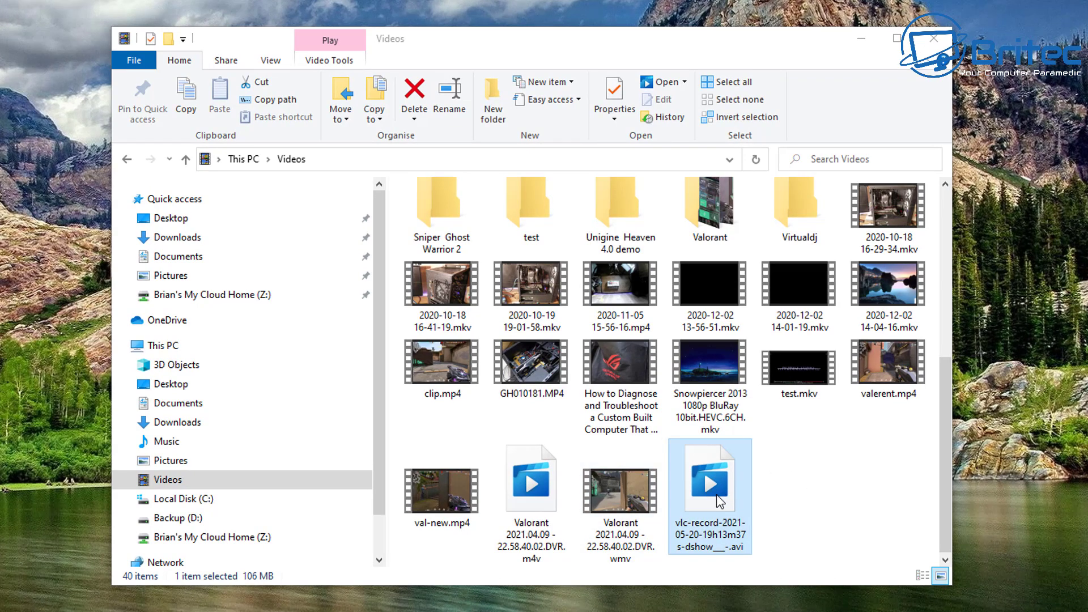
View the saved snapshot image in the Pictures folder and close the image viewer.
{"action": "left_click", "coordinate": [180, 463]}
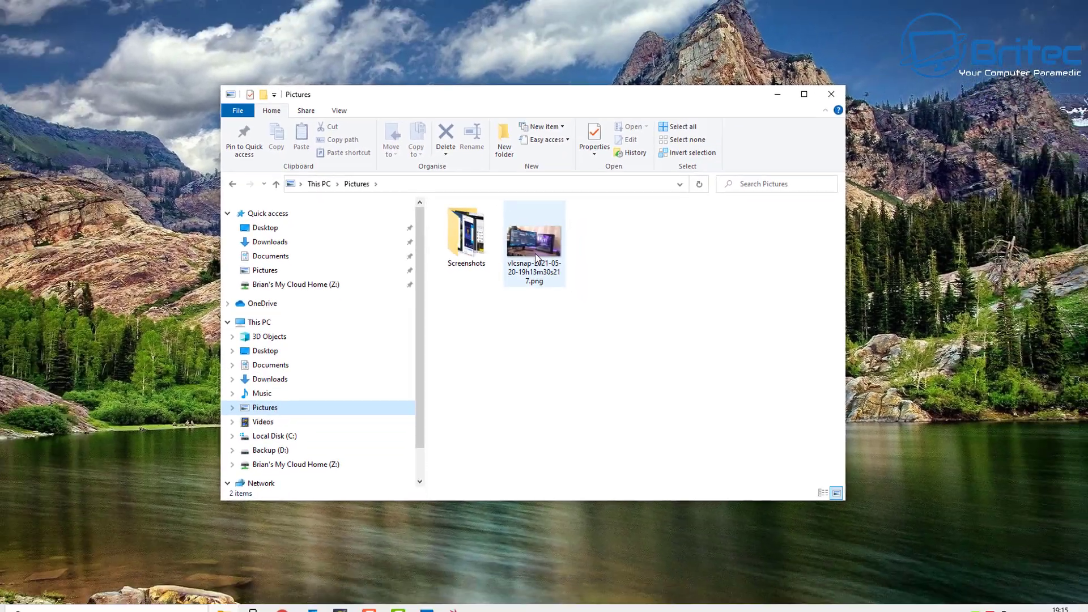
{"action": "double_click", "coordinate": [535, 253]}
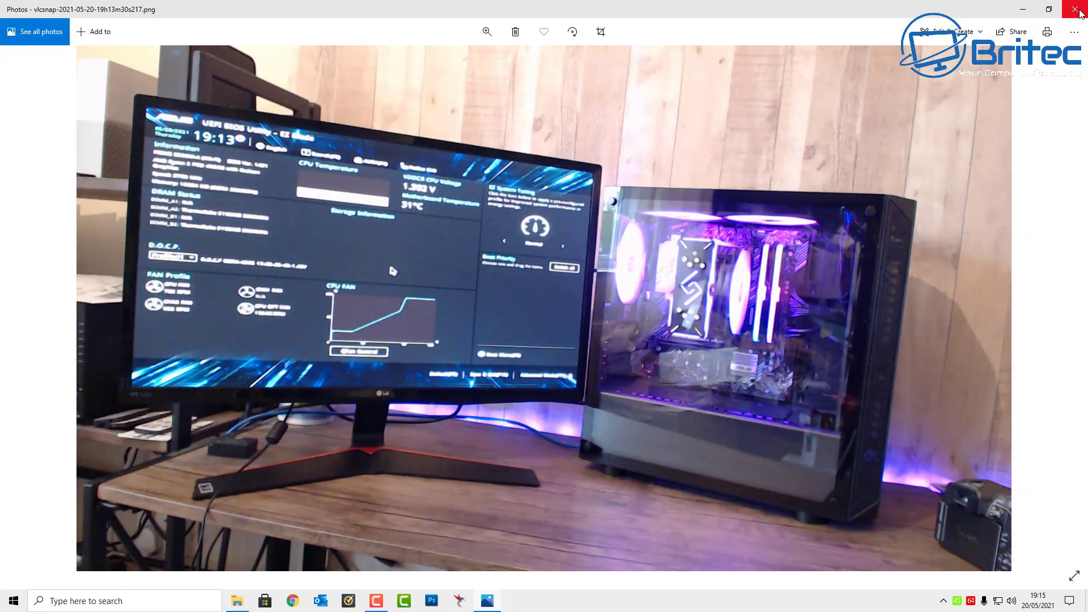
{"action": "left_click", "coordinate": [1081, 11]}
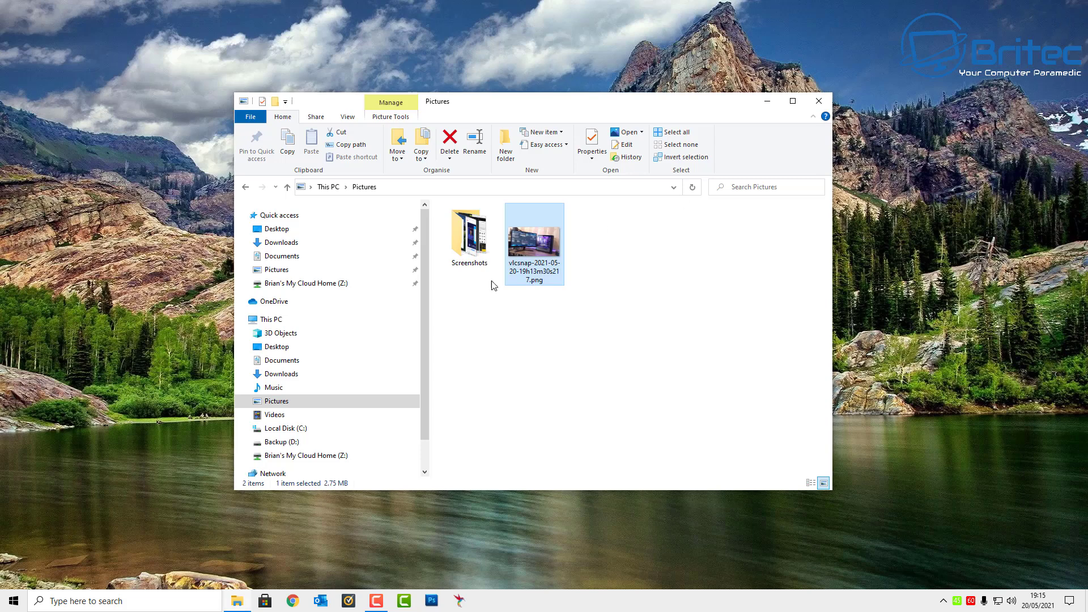
Play the recorded AVI clip from the Videos folder in VLC media player, and close the player and the folder window.
{"action": "left_click", "coordinate": [245, 187]}
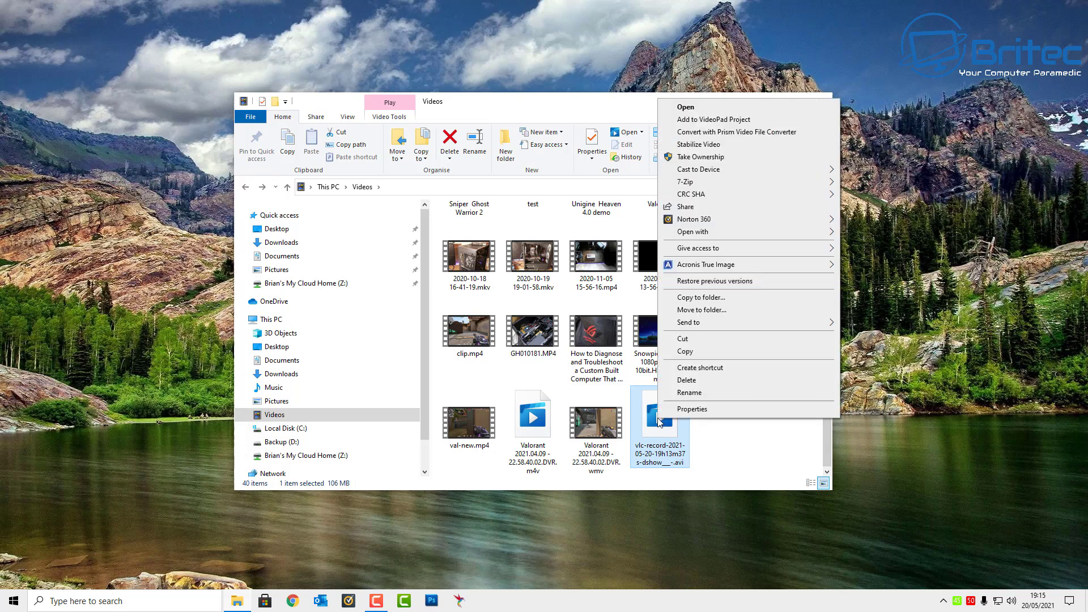
{"action": "mouse_move", "coordinate": [717, 233]}
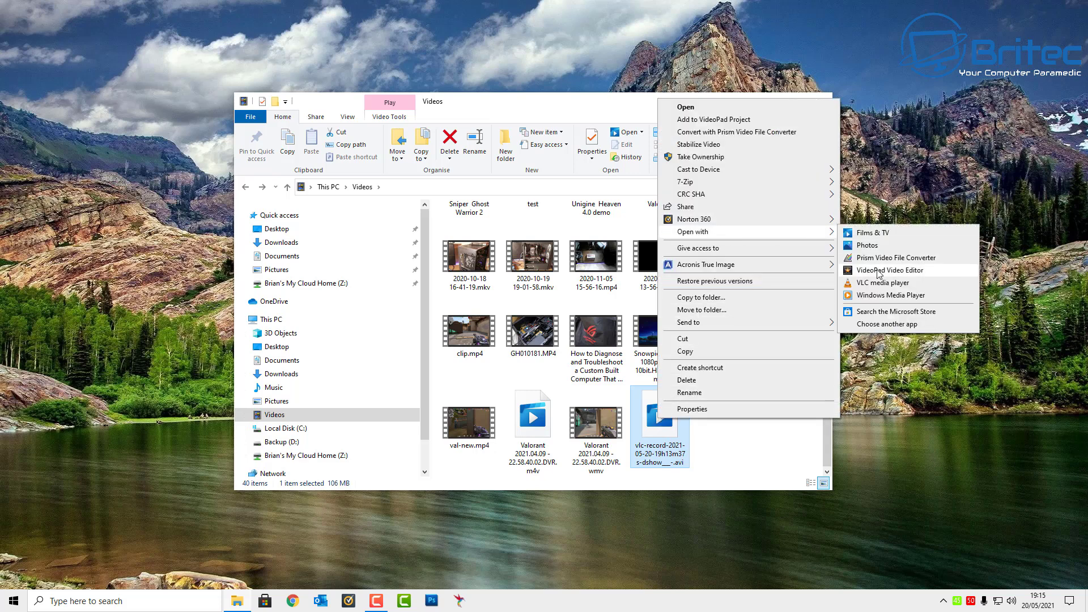
{"action": "left_click", "coordinate": [871, 283]}
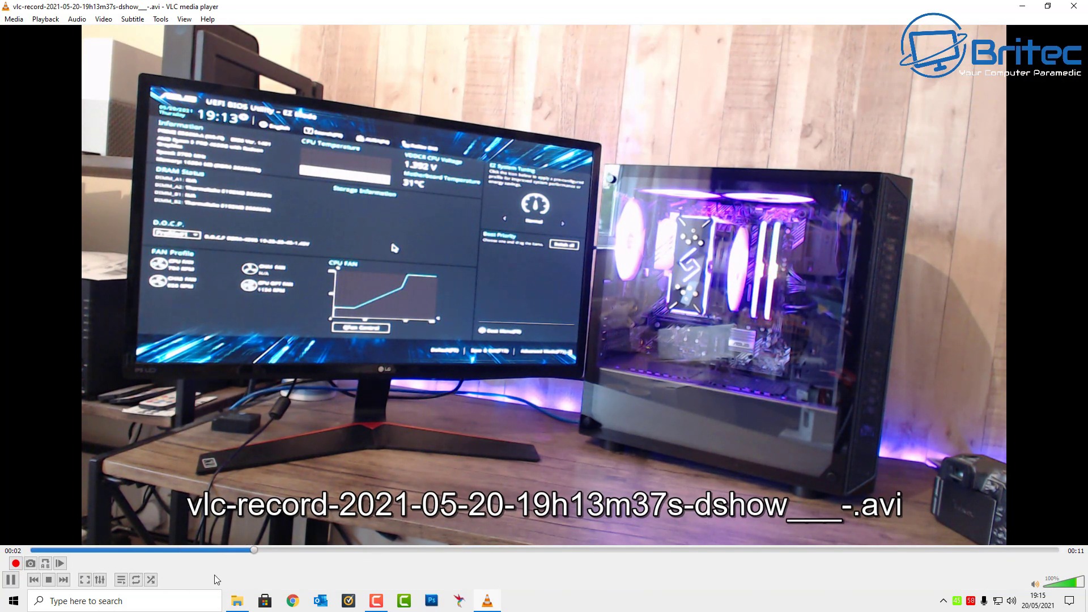
{"action": "left_click", "coordinate": [49, 580]}
{"action": "left_click", "coordinate": [1072, 6]}
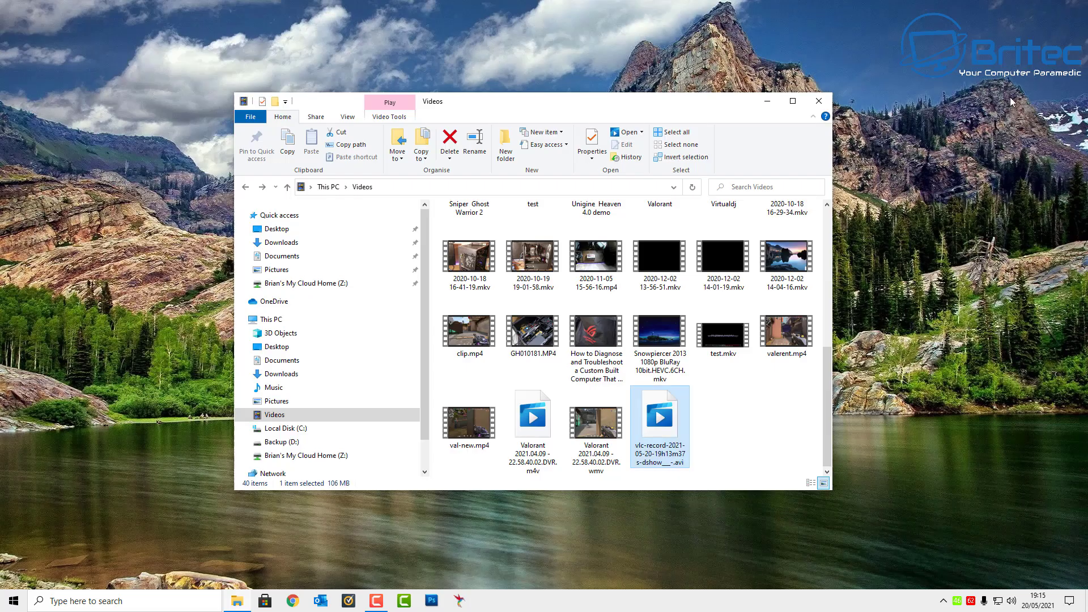
{"action": "left_click", "coordinate": [820, 103]}
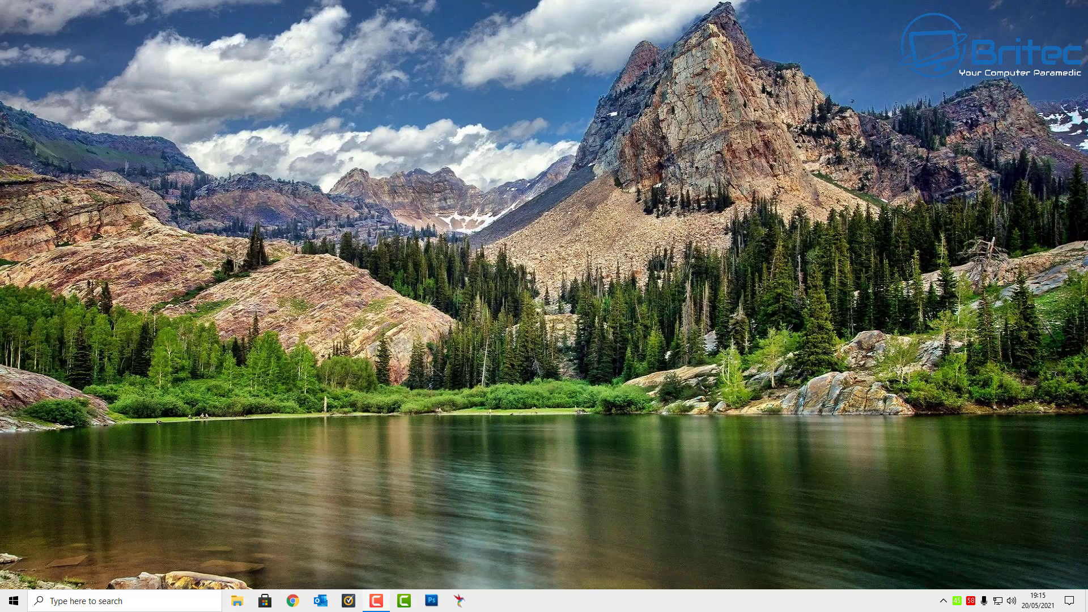